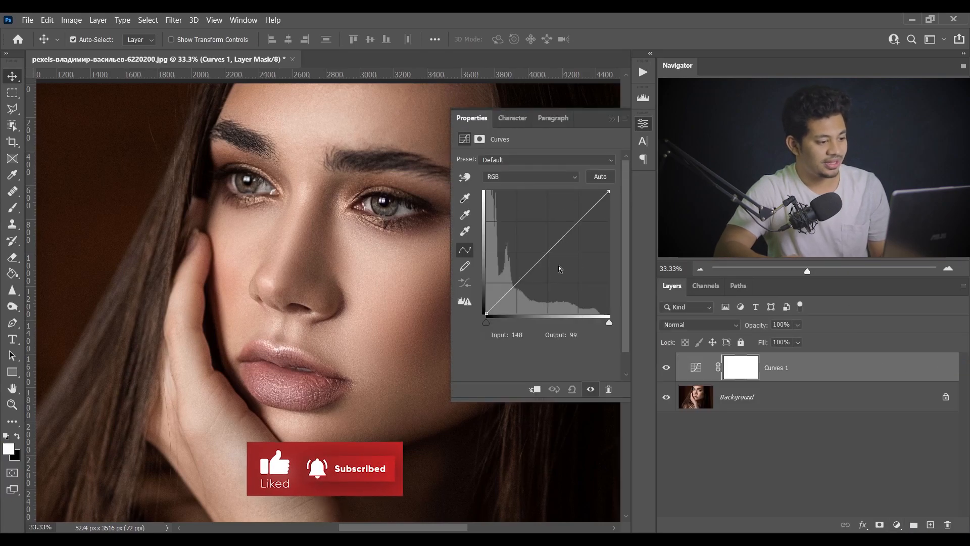
# Step: Brighten the Curves 1 adjustment by raising the midtones to input 106, output 152, and invert its mask to black
pyautogui.moveTo(546, 254)
pyautogui.mouseDown()
pyautogui.moveTo(531, 234)
pyautogui.moveTo(537, 241)
pyautogui.mouseUp()
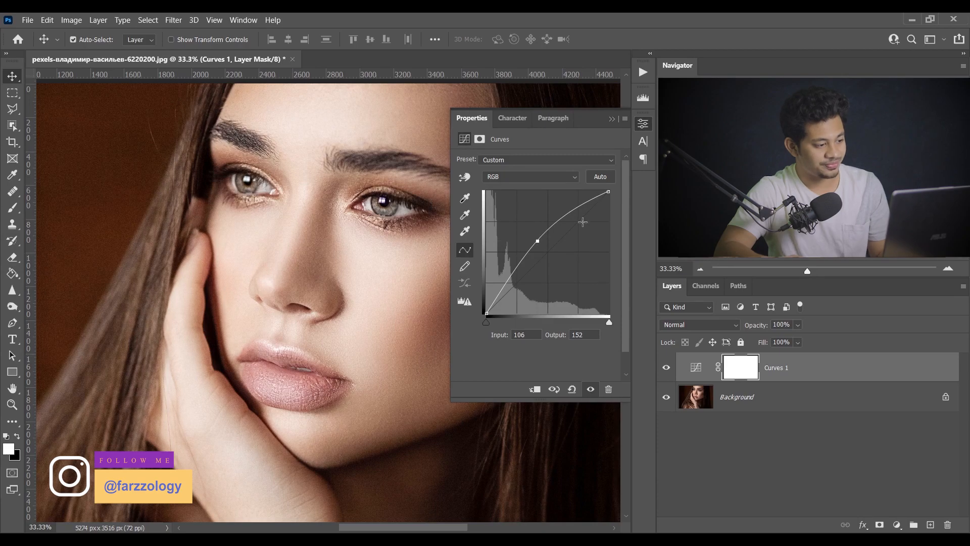
pyautogui.click(640, 125)
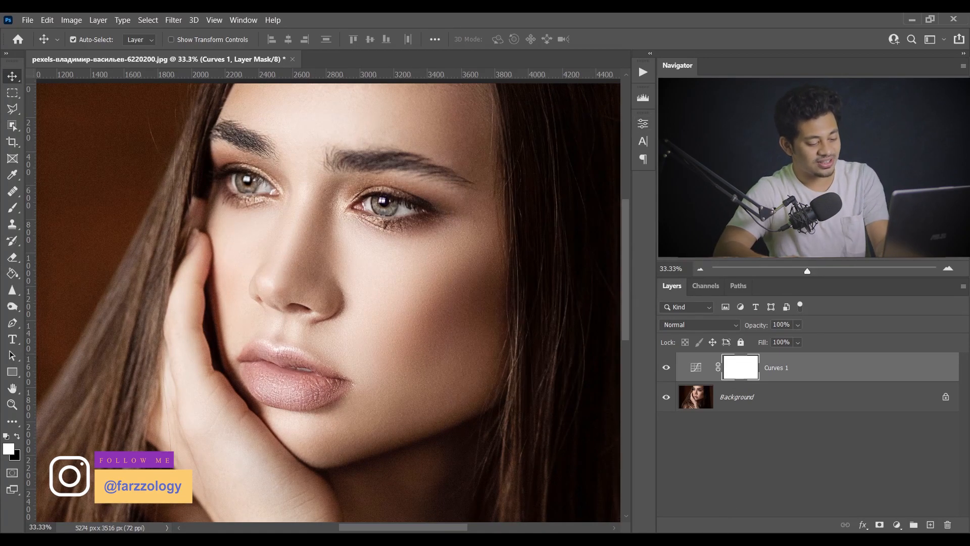
pyautogui.hotkey('ctrl', 'i')
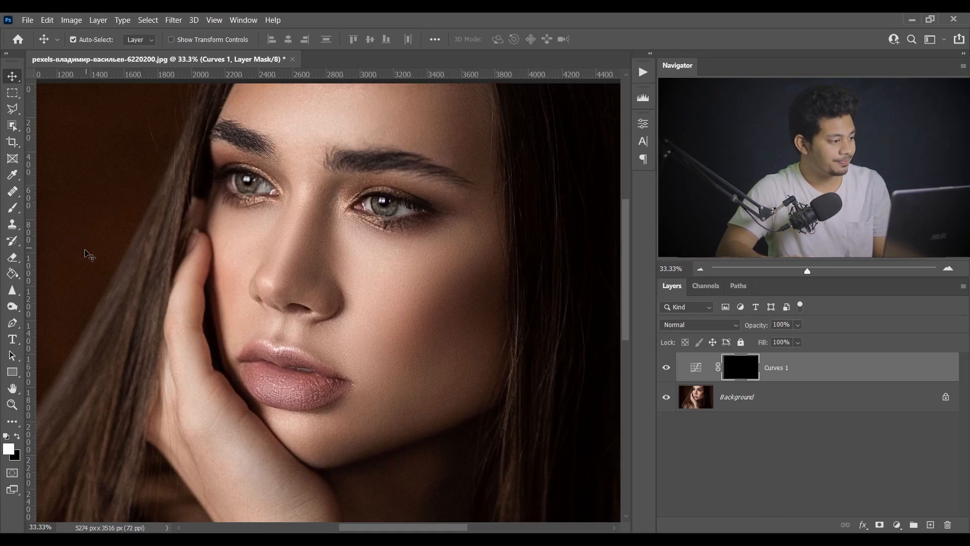
# Step: Activate the Brush tool, check its soft round tip settings, and accept white (ffffff) as the foreground color
pyautogui.press('b')
pyautogui.click(85, 40)
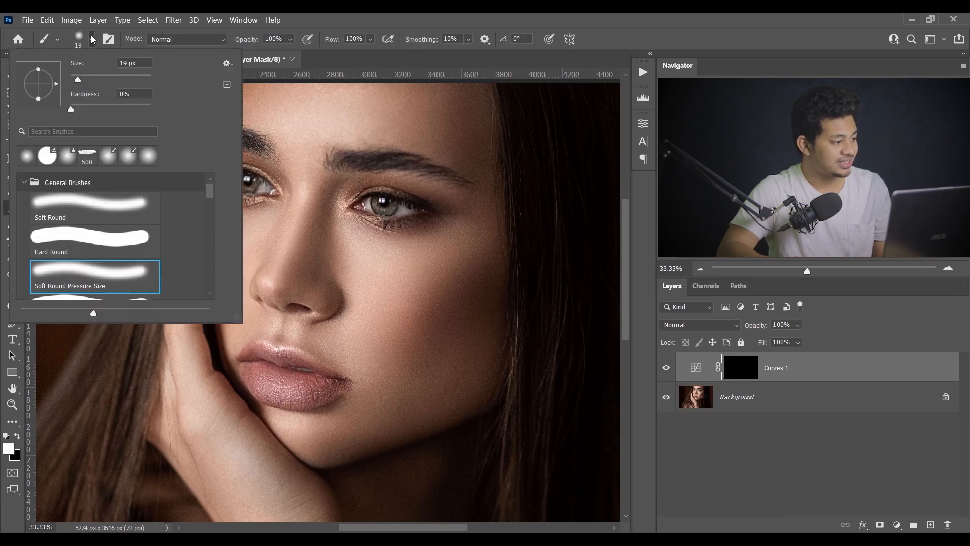
pyautogui.click(7, 448)
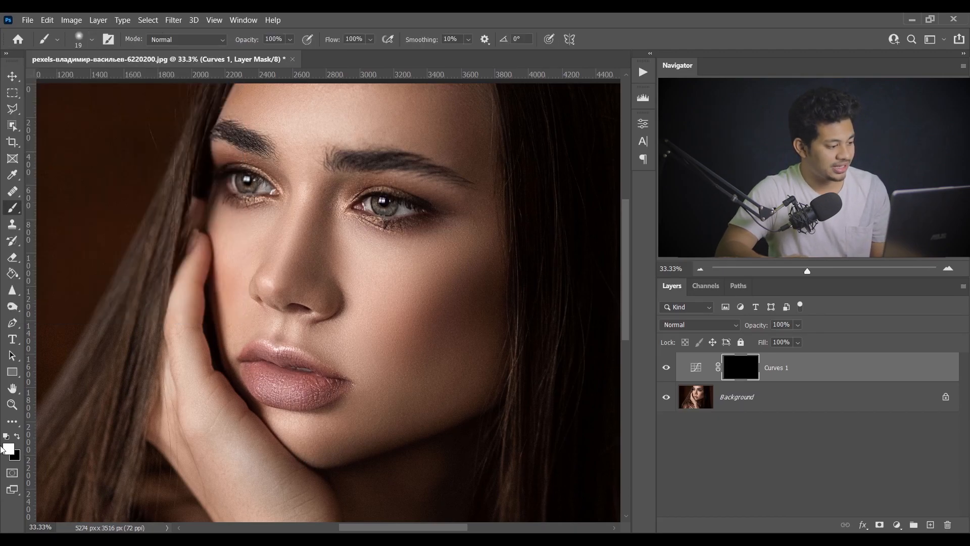
pyautogui.click(8, 448)
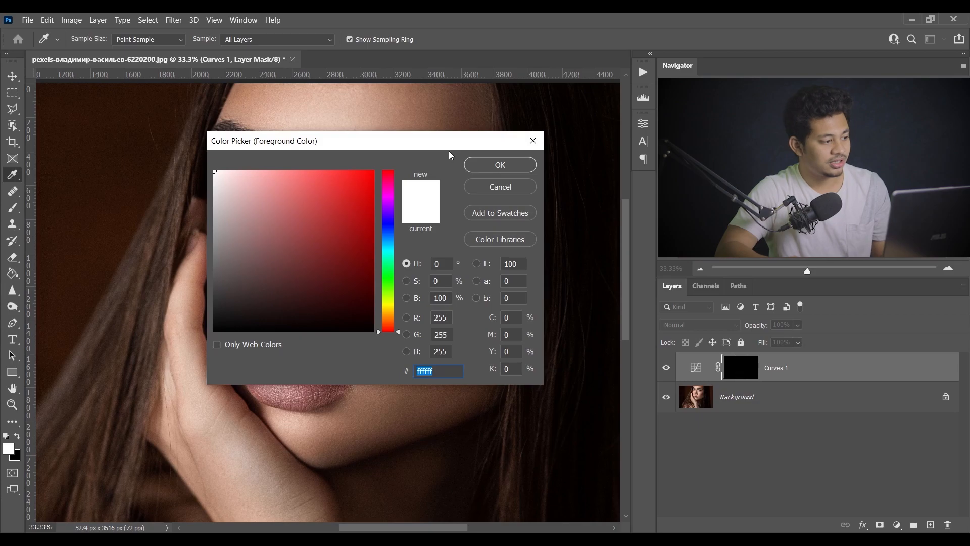
pyautogui.click(495, 166)
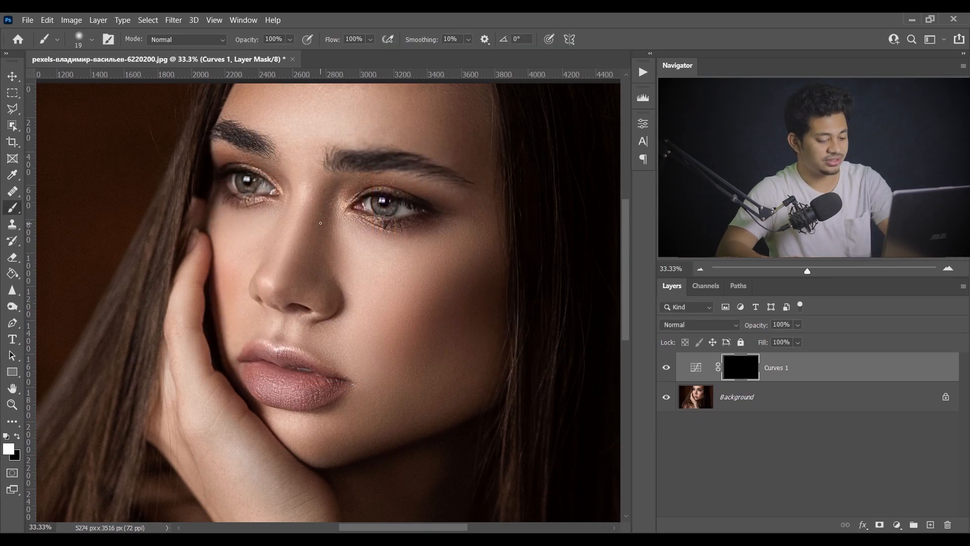
# Step: With the canvas rotated to -20°, paint white highlight strokes on the Curves 1 mask along the nose bridge and on the nostril
pyautogui.hotkey('ctrl', '+')
pyautogui.moveTo(290, 212); pyautogui.dragTo(333, 242)
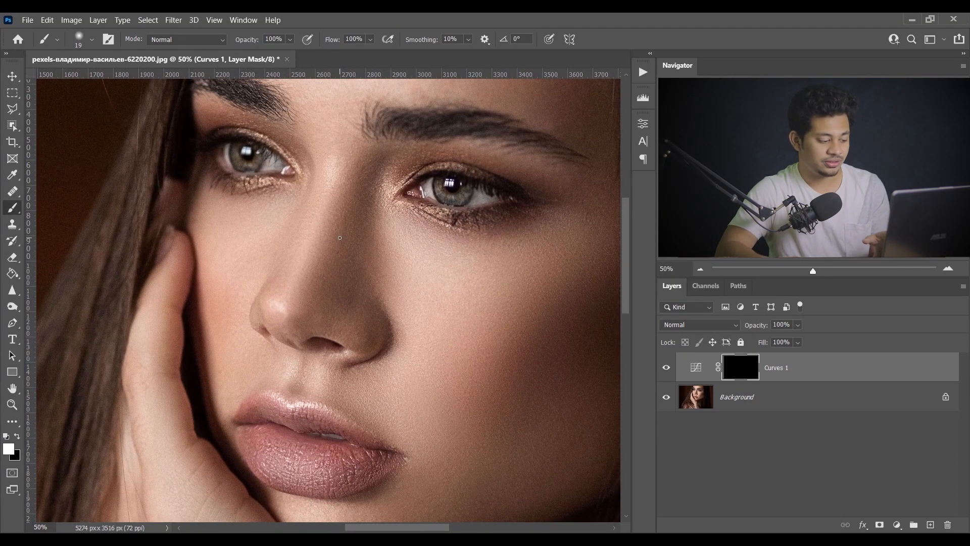
pyautogui.press('r')
pyautogui.moveTo(325, 210); pyautogui.dragTo(291, 192)
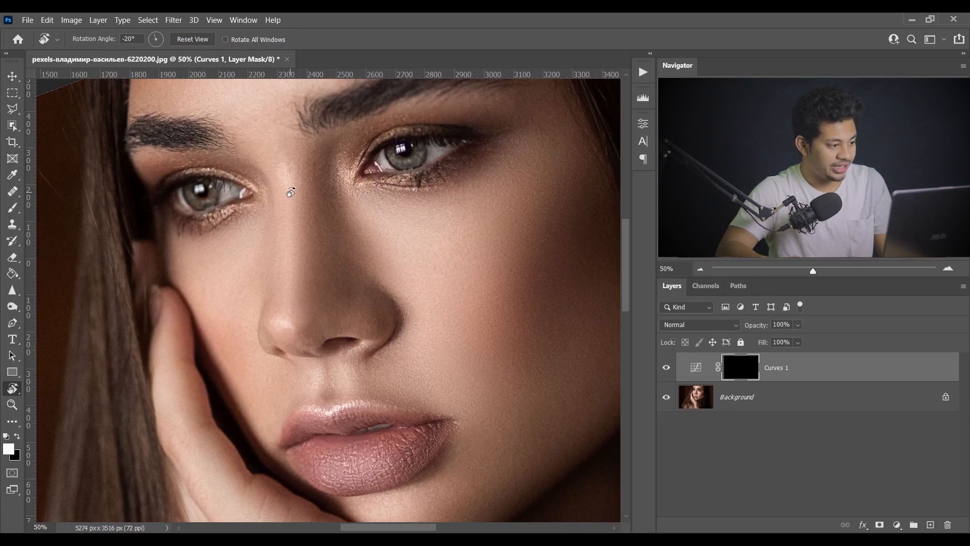
pyautogui.press('b')
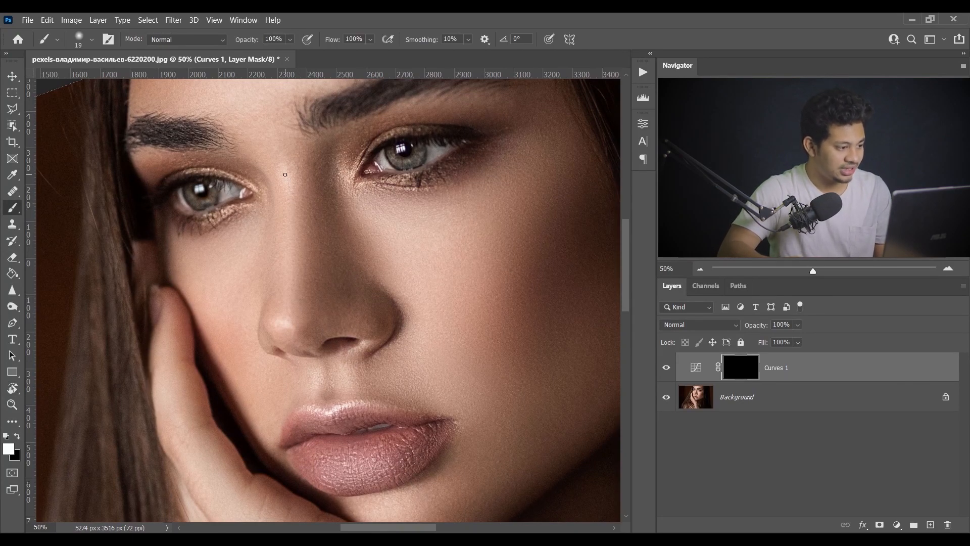
pyautogui.moveTo(287, 176)
pyautogui.mouseDown()
pyautogui.moveTo(297, 217)
pyautogui.moveTo(292, 298)
pyautogui.mouseUp()
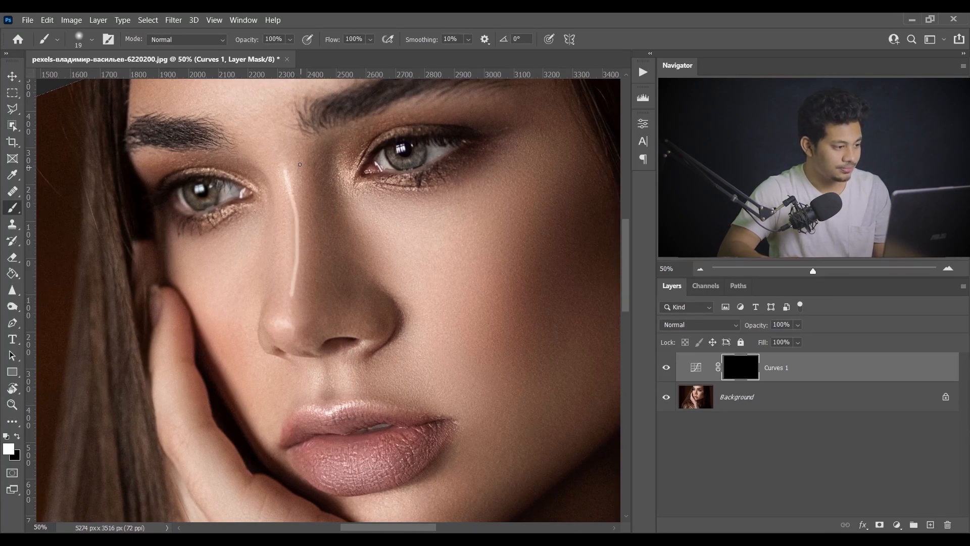
pyautogui.moveTo(286, 172); pyautogui.dragTo(290, 299)
pyautogui.moveTo(292, 204)
pyautogui.mouseDown()
pyautogui.moveTo(289, 297)
pyautogui.moveTo(288, 170)
pyautogui.moveTo(287, 302)
pyautogui.moveTo(289, 253)
pyautogui.moveTo(286, 311)
pyautogui.mouseUp()
pyautogui.moveTo(270, 153)
pyautogui.mouseDown()
pyautogui.moveTo(277, 173)
pyautogui.moveTo(285, 164)
pyautogui.mouseUp()
pyautogui.moveTo(293, 221); pyautogui.dragTo(292, 279)
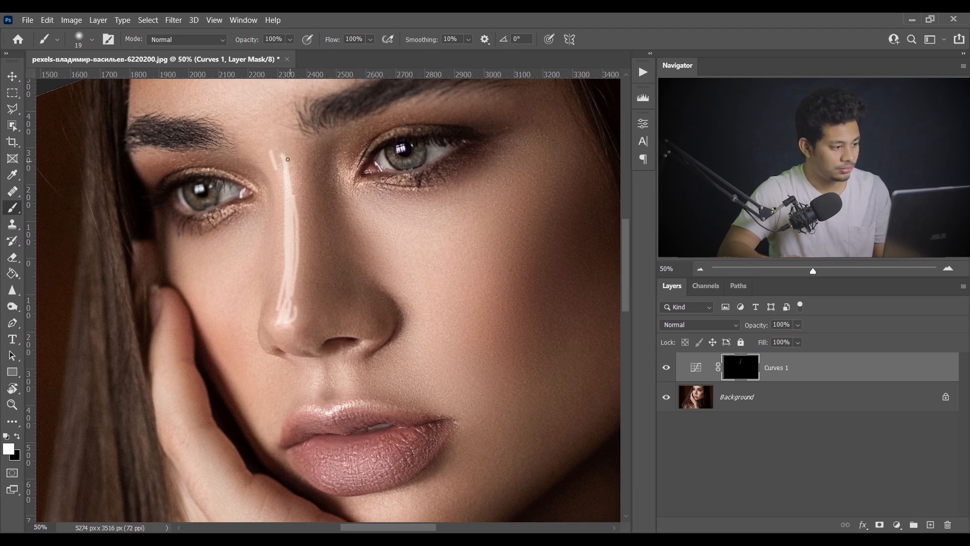
pyautogui.moveTo(292, 185); pyautogui.dragTo(290, 154)
pyautogui.moveTo(292, 212)
pyautogui.mouseDown()
pyautogui.moveTo(300, 313)
pyautogui.moveTo(300, 304)
pyautogui.moveTo(288, 337)
pyautogui.mouseUp()
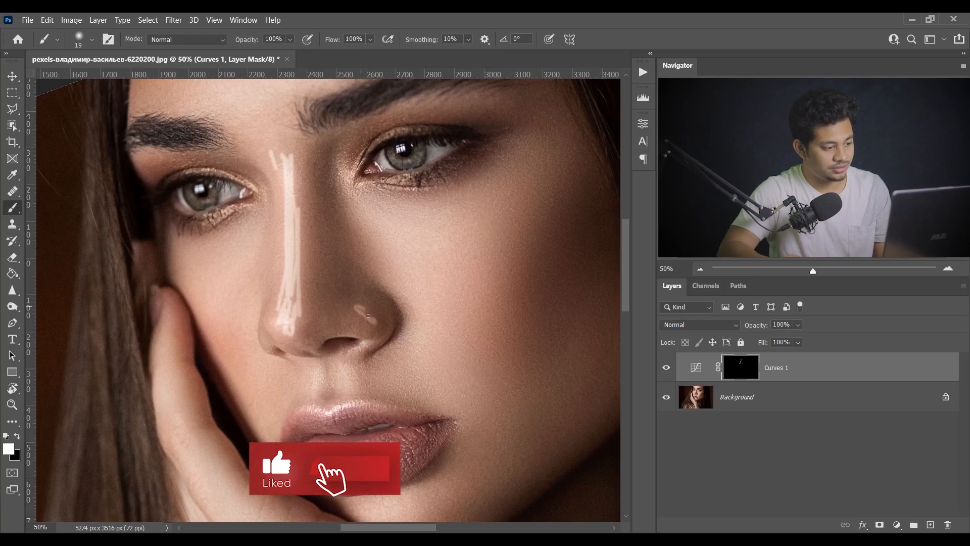
pyautogui.moveTo(358, 319)
pyautogui.mouseDown()
pyautogui.moveTo(378, 320)
pyautogui.moveTo(367, 305)
pyautogui.moveTo(373, 323)
pyautogui.moveTo(357, 310)
pyautogui.mouseUp()
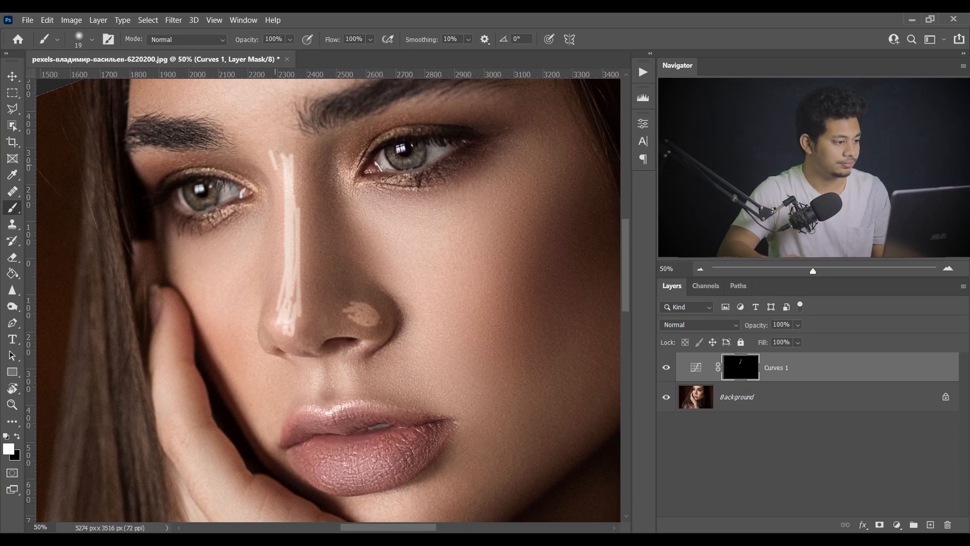
pyautogui.moveTo(297, 171); pyautogui.dragTo(298, 325)
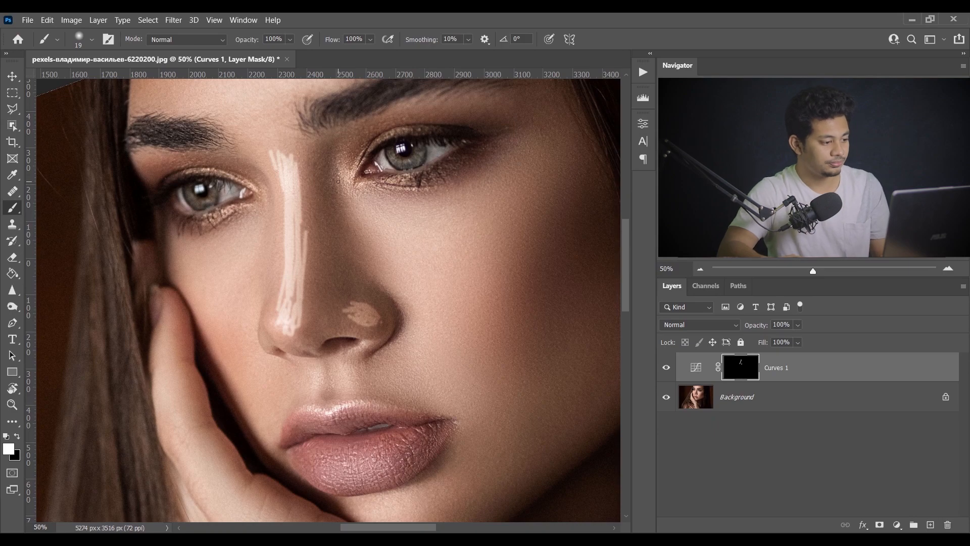
# Step: Paint a fan of highlight strokes on the Curves 1 mask over the fully visible cheek below the eye
pyautogui.moveTo(394, 214)
pyautogui.mouseDown()
pyautogui.moveTo(438, 221)
pyautogui.moveTo(451, 236)
pyautogui.mouseUp()
pyautogui.moveTo(393, 231)
pyautogui.mouseDown()
pyautogui.moveTo(456, 248)
pyautogui.moveTo(447, 270)
pyautogui.moveTo(440, 257)
pyautogui.moveTo(468, 269)
pyautogui.mouseUp()
pyautogui.moveTo(404, 251)
pyautogui.mouseDown()
pyautogui.moveTo(474, 286)
pyautogui.moveTo(417, 267)
pyautogui.moveTo(439, 277)
pyautogui.mouseUp()
pyautogui.moveTo(503, 186)
pyautogui.mouseDown()
pyautogui.moveTo(455, 219)
pyautogui.moveTo(449, 236)
pyautogui.moveTo(456, 246)
pyautogui.moveTo(447, 263)
pyautogui.moveTo(478, 281)
pyautogui.mouseUp()
pyautogui.moveTo(439, 281); pyautogui.dragTo(424, 287)
pyautogui.moveTo(371, 219)
pyautogui.mouseDown()
pyautogui.moveTo(397, 240)
pyautogui.moveTo(377, 239)
pyautogui.moveTo(416, 261)
pyautogui.moveTo(398, 258)
pyautogui.moveTo(417, 275)
pyautogui.mouseUp()
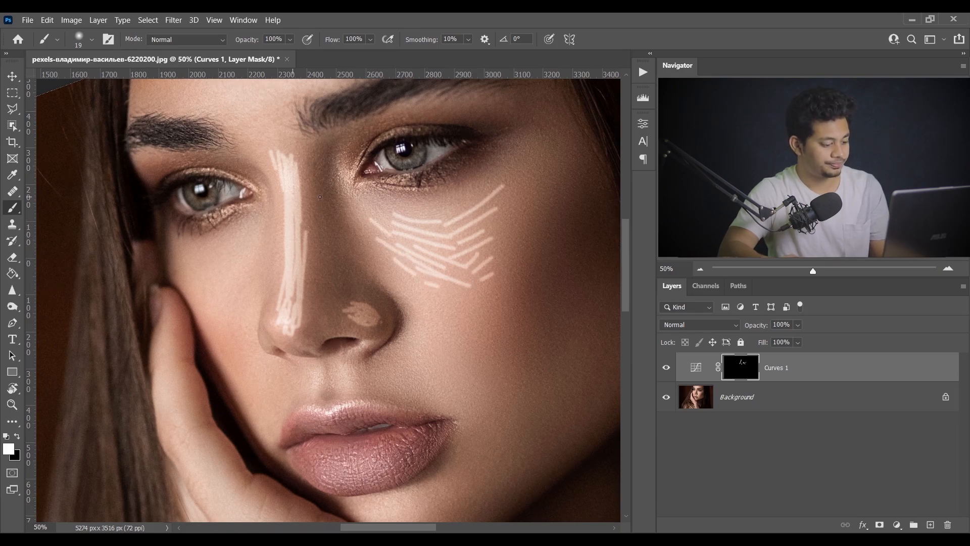
# Step: Reset the canvas rotation and paint highlight strokes from between the eyebrows across the forehead and on the cheek beside the hand
pyautogui.press('r')
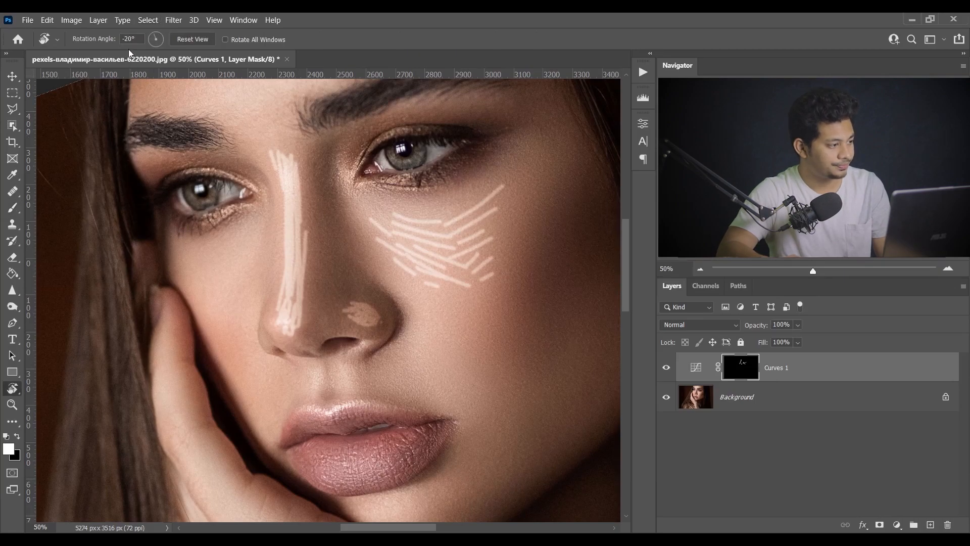
pyautogui.click(193, 40)
pyautogui.press('b')
pyautogui.hotkey('ctrl', '-')
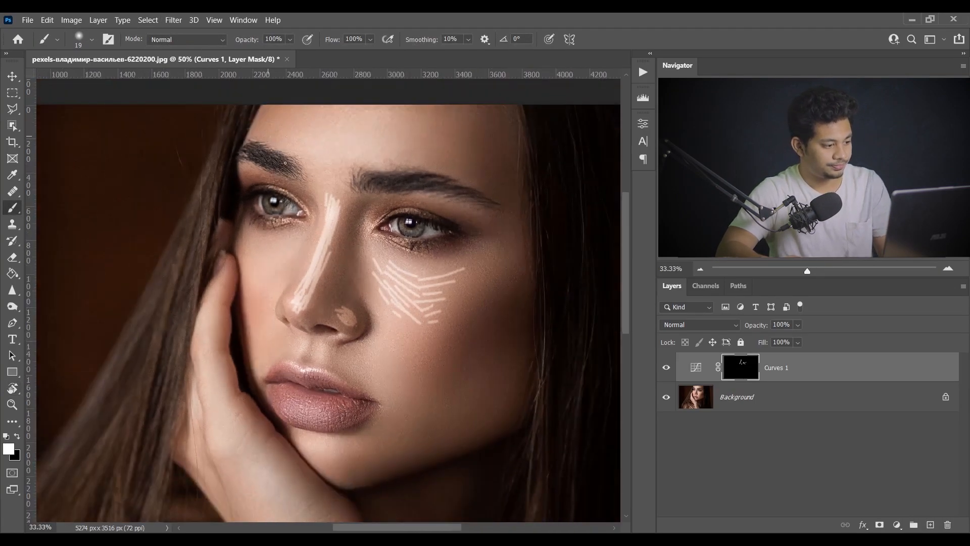
pyautogui.moveTo(331, 199)
pyautogui.mouseDown()
pyautogui.moveTo(334, 231)
pyautogui.moveTo(339, 225)
pyautogui.mouseUp()
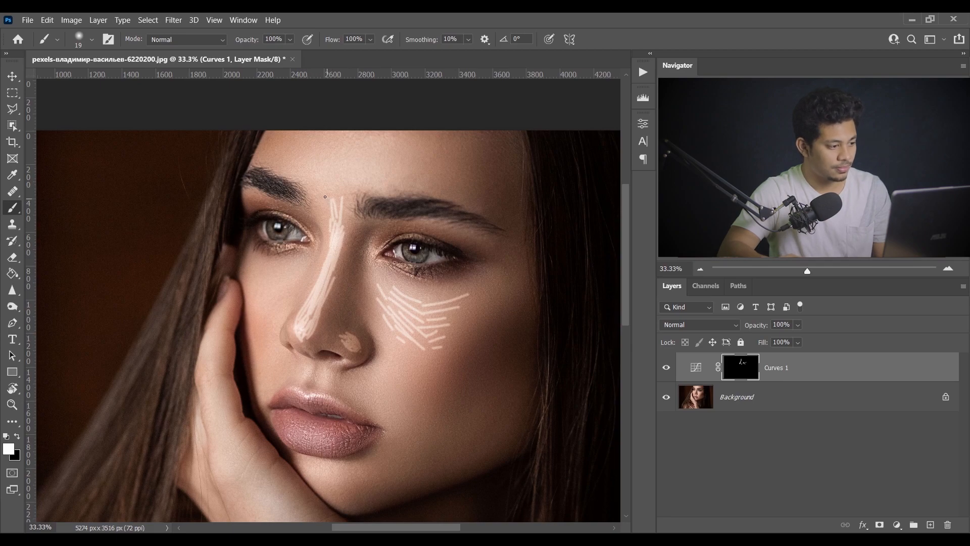
pyautogui.moveTo(347, 194); pyautogui.dragTo(363, 163)
pyautogui.moveTo(337, 196)
pyautogui.mouseDown()
pyautogui.moveTo(349, 167)
pyautogui.moveTo(321, 159)
pyautogui.moveTo(320, 181)
pyautogui.mouseUp()
pyautogui.moveTo(312, 148)
pyautogui.mouseDown()
pyautogui.moveTo(331, 176)
pyautogui.moveTo(332, 144)
pyautogui.moveTo(336, 169)
pyautogui.moveTo(346, 136)
pyautogui.moveTo(346, 175)
pyautogui.moveTo(366, 136)
pyautogui.moveTo(358, 167)
pyautogui.moveTo(376, 149)
pyautogui.moveTo(361, 172)
pyautogui.moveTo(387, 151)
pyautogui.moveTo(369, 178)
pyautogui.moveTo(416, 167)
pyautogui.mouseUp()
pyautogui.moveTo(286, 271)
pyautogui.mouseDown()
pyautogui.moveTo(251, 293)
pyautogui.moveTo(263, 298)
pyautogui.moveTo(262, 273)
pyautogui.mouseUp()
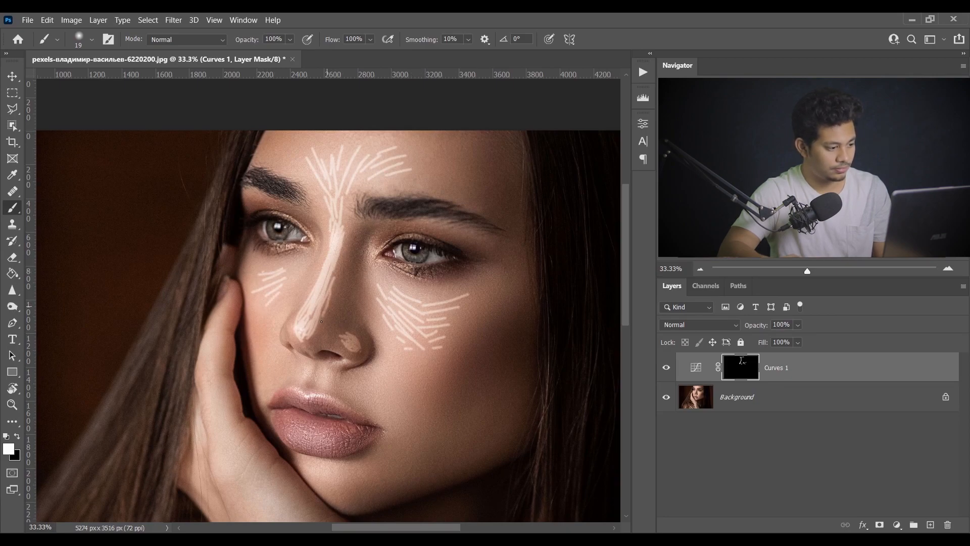
# Step: Paint highlight strokes on the Curves 1 mask over the chin, the area above the upper lip, and the lips
pyautogui.moveTo(334, 405); pyautogui.dragTo(338, 342)
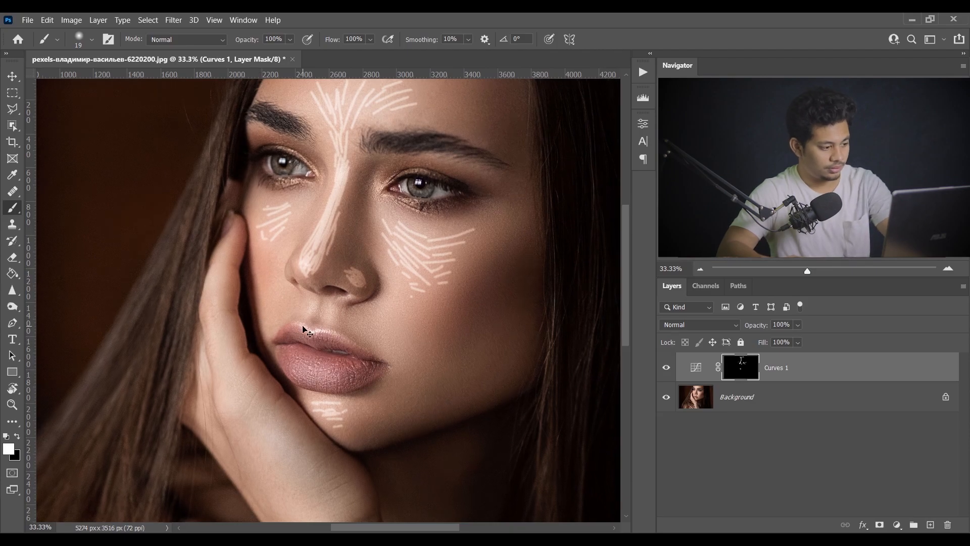
pyautogui.scroll(1, 323, 297)
pyautogui.moveTo(321, 294); pyautogui.dragTo(330, 261)
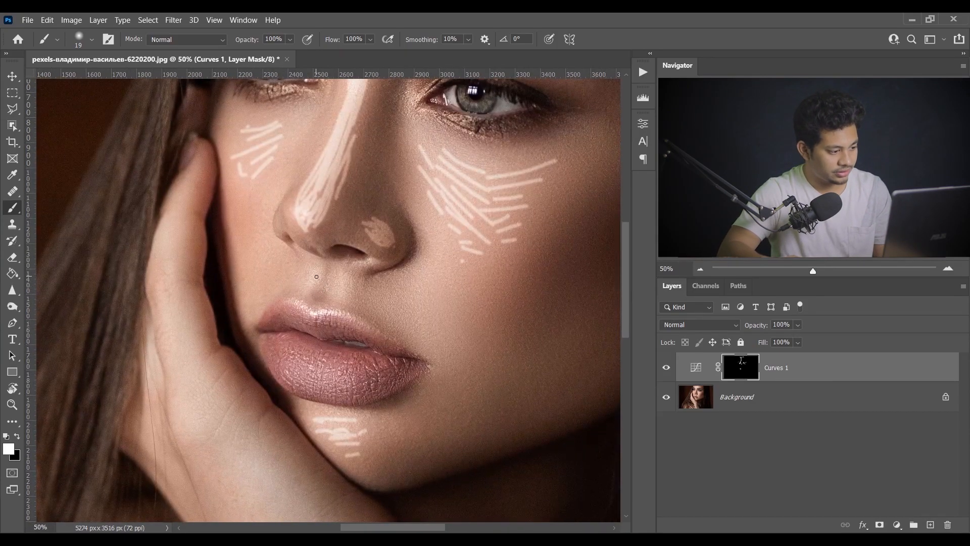
pyautogui.moveTo(302, 293)
pyautogui.mouseDown()
pyautogui.moveTo(317, 276)
pyautogui.moveTo(336, 304)
pyautogui.mouseUp()
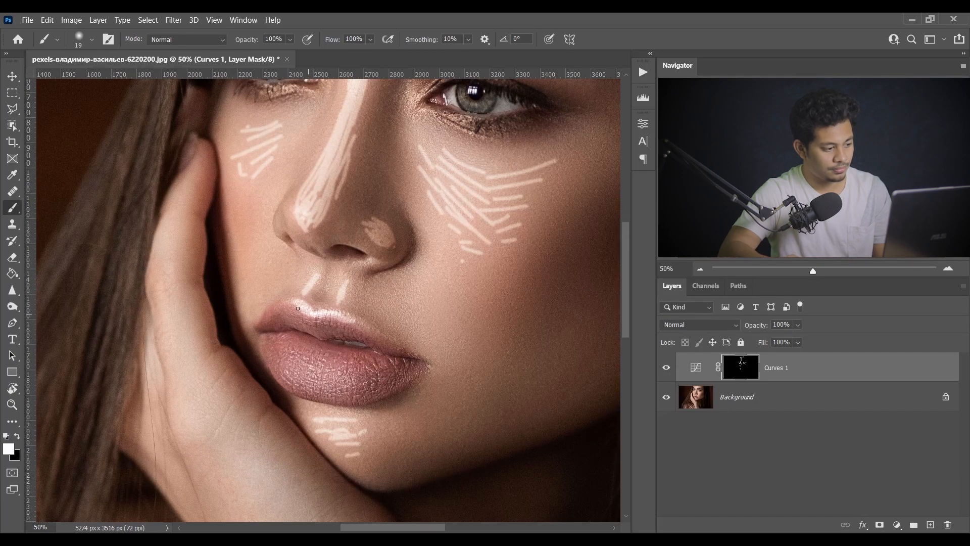
pyautogui.moveTo(324, 363)
pyautogui.mouseDown()
pyautogui.moveTo(335, 363)
pyautogui.moveTo(330, 374)
pyautogui.moveTo(299, 368)
pyautogui.moveTo(342, 374)
pyautogui.moveTo(301, 375)
pyautogui.moveTo(335, 380)
pyautogui.moveTo(298, 363)
pyautogui.moveTo(344, 375)
pyautogui.moveTo(287, 360)
pyautogui.moveTo(350, 378)
pyautogui.mouseUp()
pyautogui.hotkey('ctrl', '0')
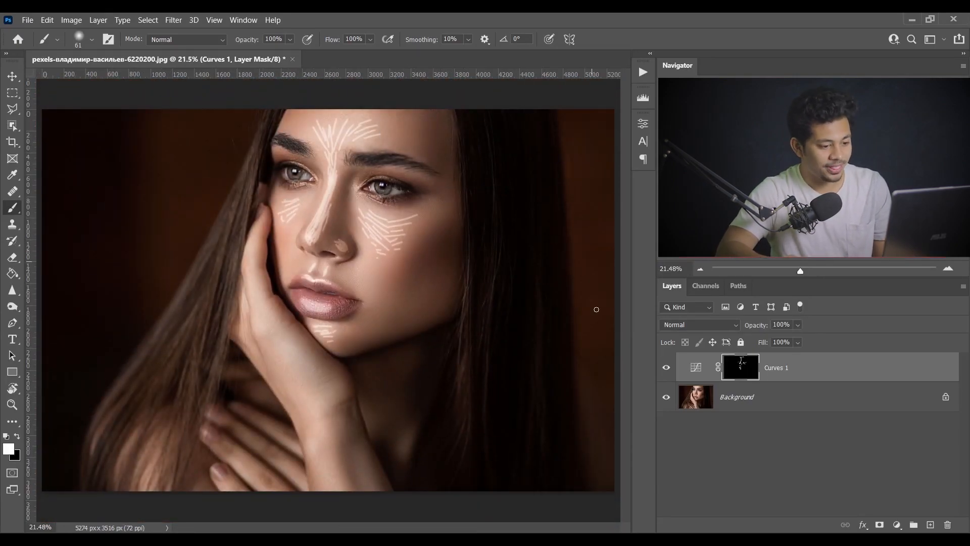
# Step: Start a Gaussian Blur on the Curves 1 mask and try radii of 0.1, 20.8 and 45.6 pixels
pyautogui.click(175, 20)
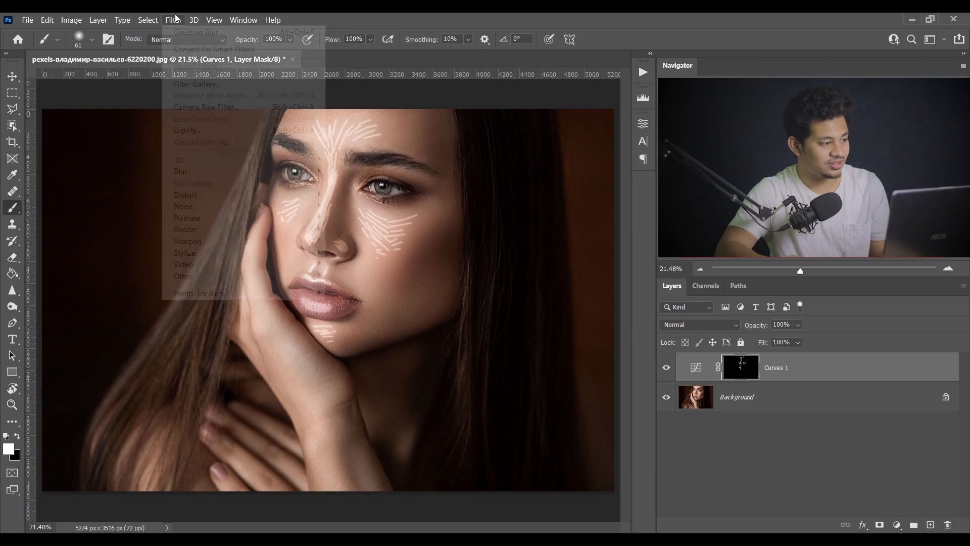
pyautogui.moveTo(189, 170)
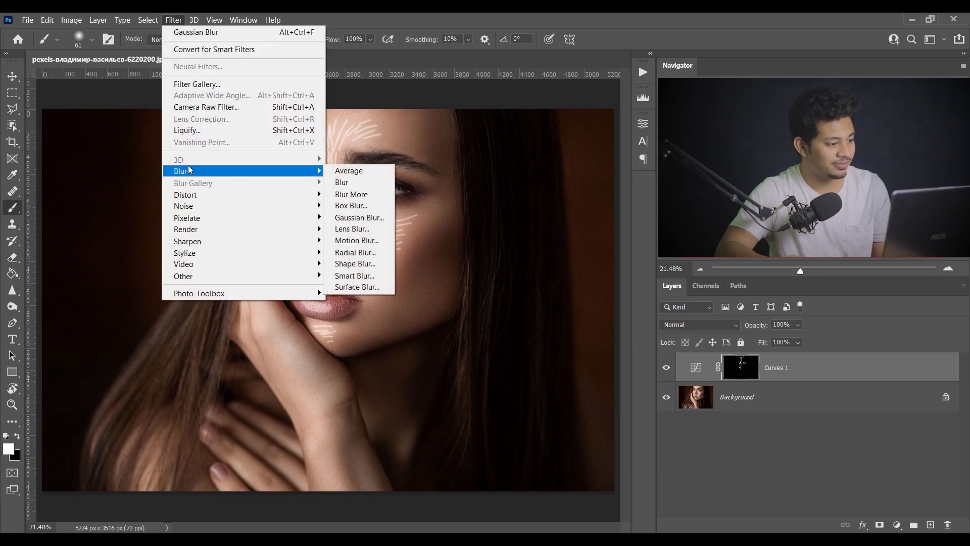
pyautogui.click(341, 218)
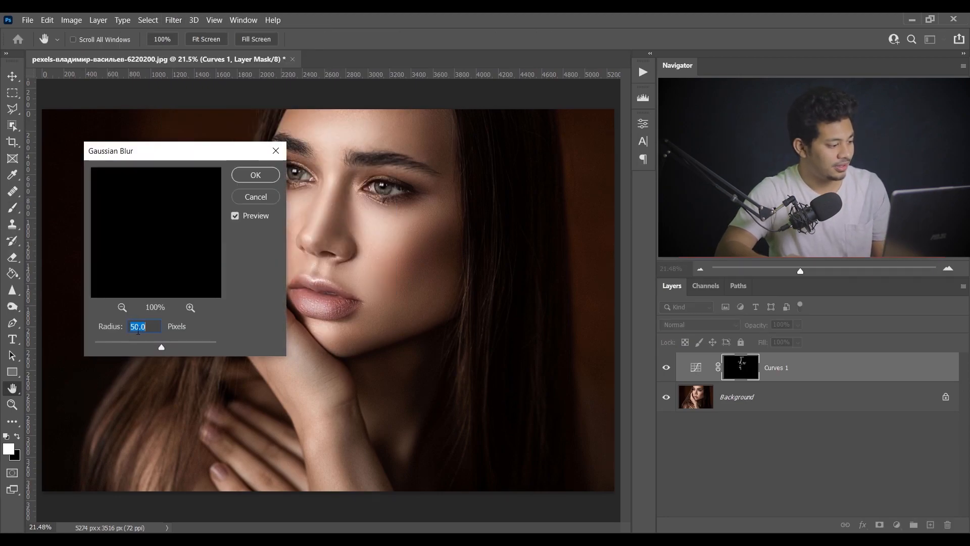
pyautogui.moveTo(120, 341); pyautogui.dragTo(80, 341)
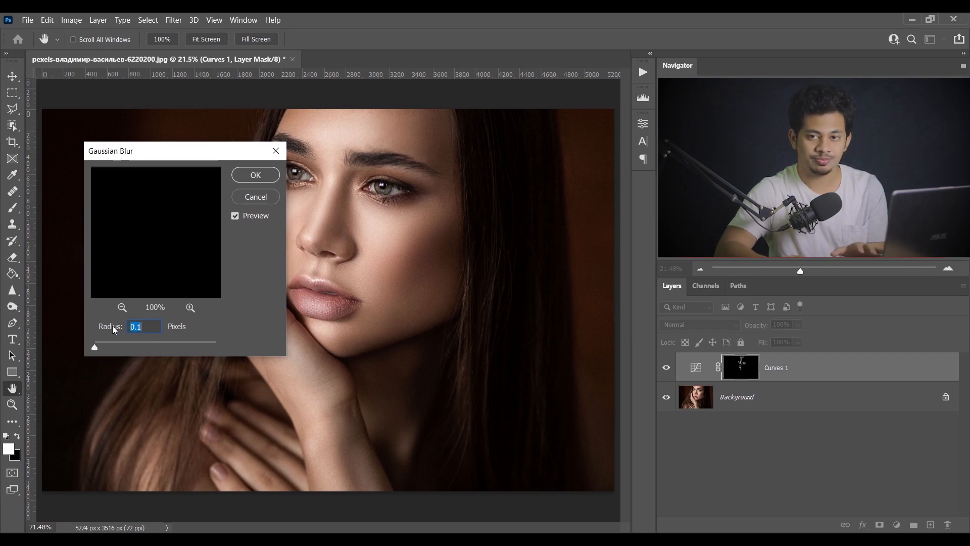
pyautogui.moveTo(94, 347); pyautogui.dragTo(148, 343)
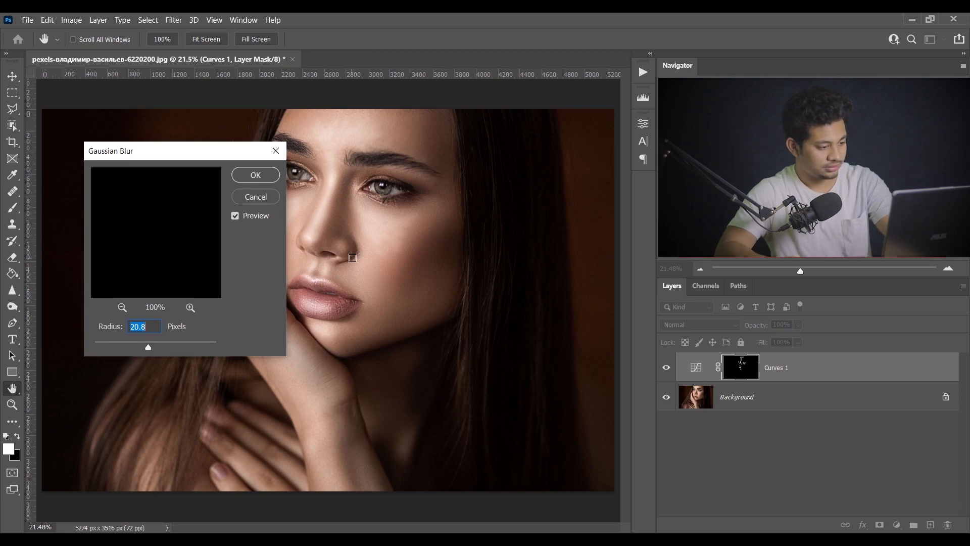
pyautogui.keyDown('alt'); pyautogui.scroll(1, 388, 268); pyautogui.keyUp('alt')
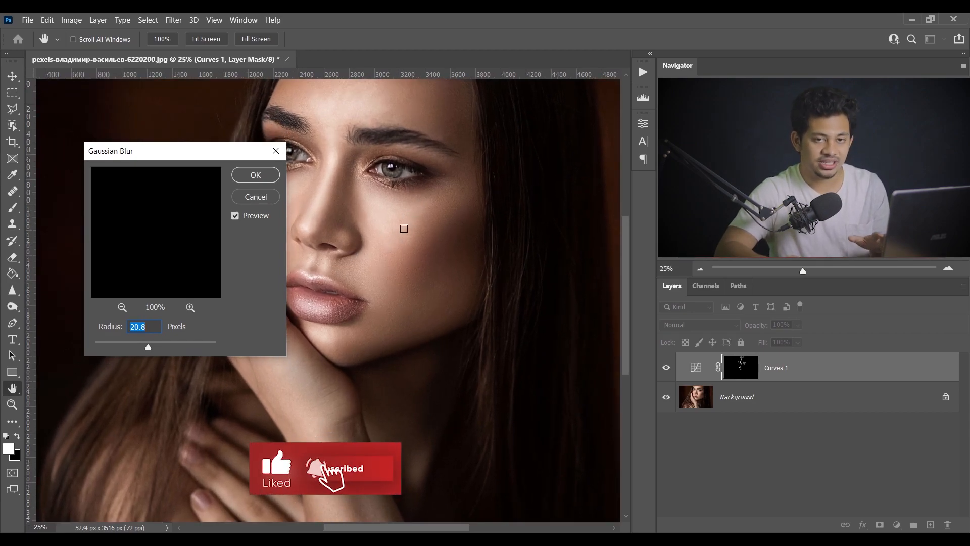
pyautogui.click(171, 346)
pyautogui.moveTo(171, 345); pyautogui.dragTo(160, 344)
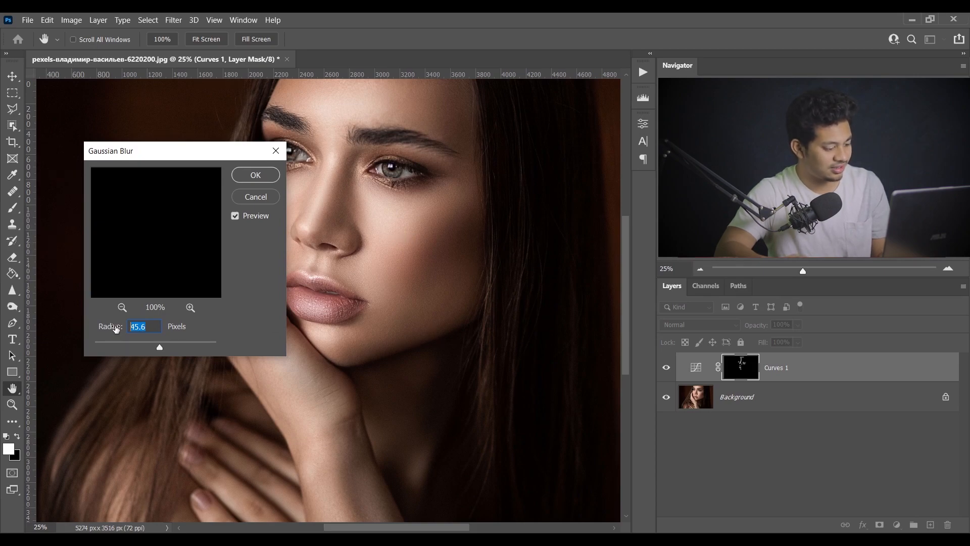
# Step: Set the Gaussian Blur radius to 48 pixels, inspect the preview on the face, and apply the blur
pyautogui.write('48')
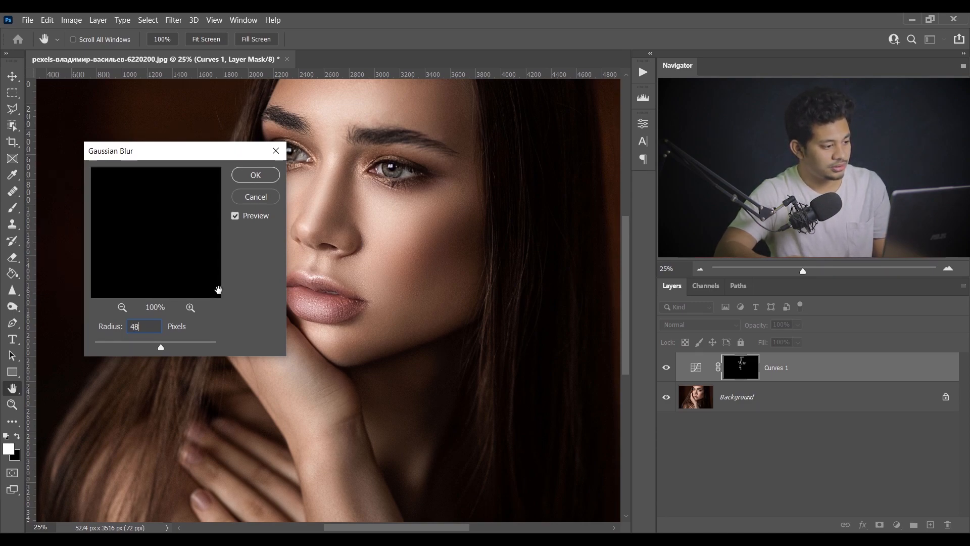
pyautogui.moveTo(200, 160); pyautogui.dragTo(154, 155)
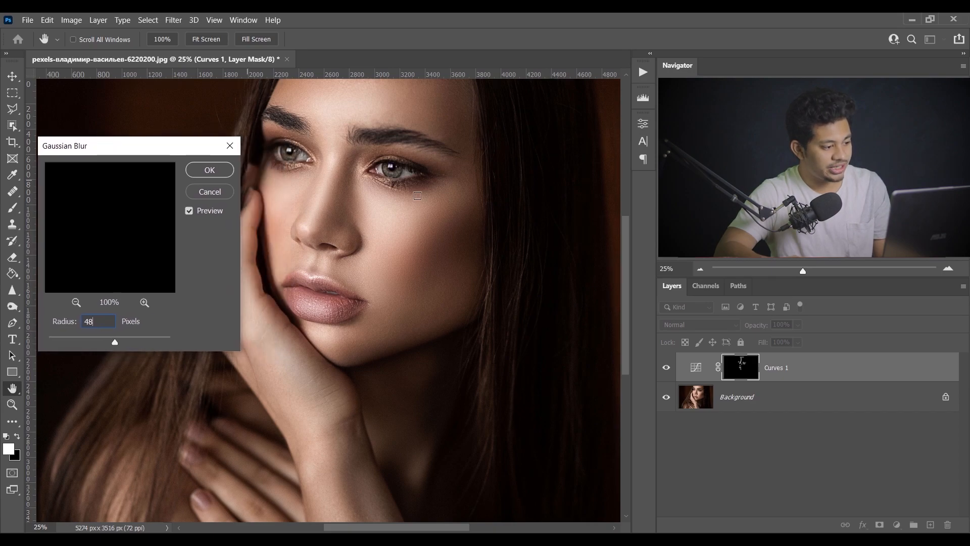
pyautogui.hotkey('ctrl', '+')
pyautogui.moveTo(373, 195); pyautogui.dragTo(390, 275)
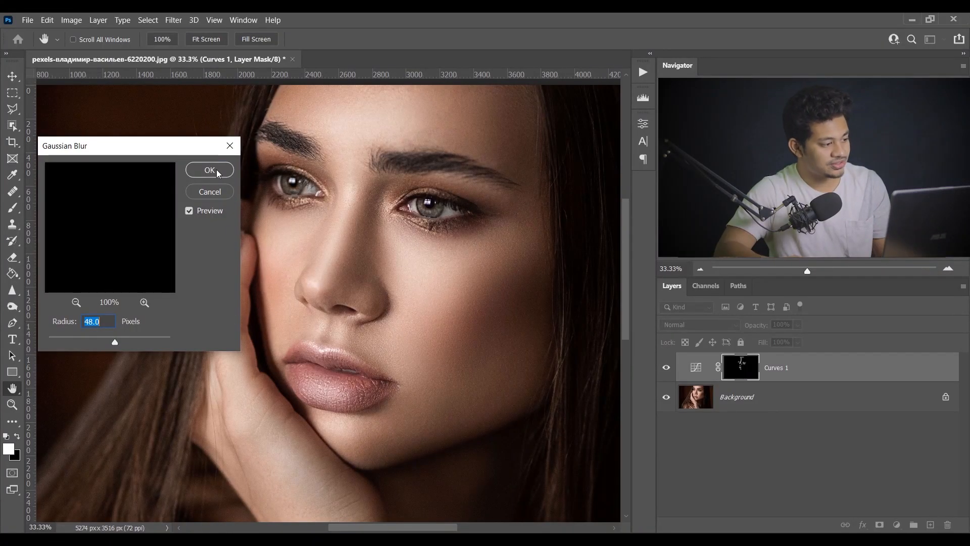
pyautogui.click(217, 173)
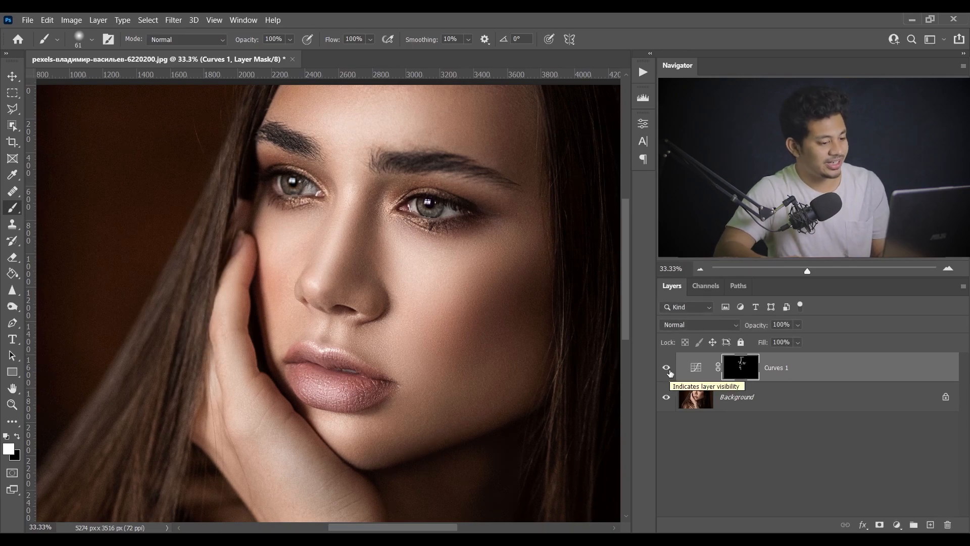
# Step: Compare the portrait with and without the Curves 1 highlights, both close up on the face and with the whole image in view
pyautogui.click(666, 368)
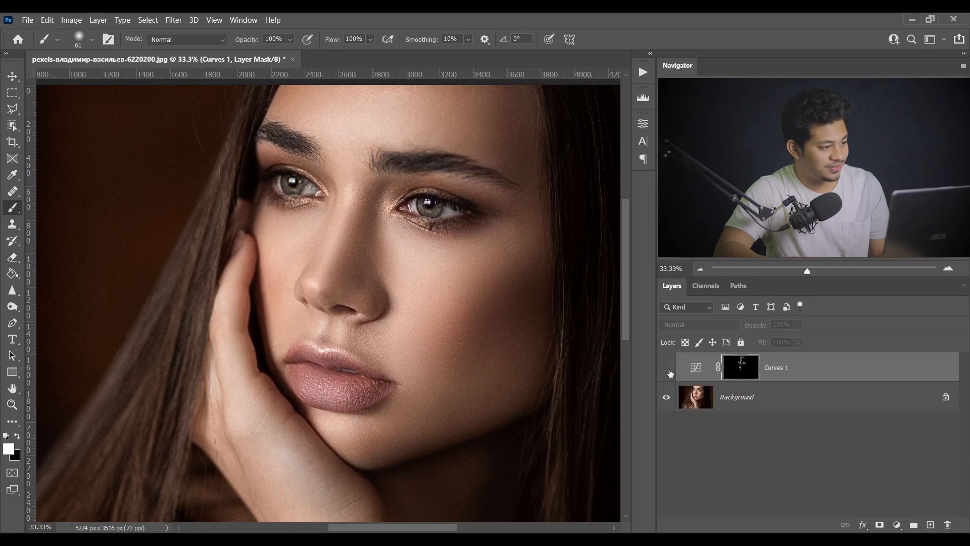
pyautogui.click(668, 370)
pyautogui.click(667, 368)
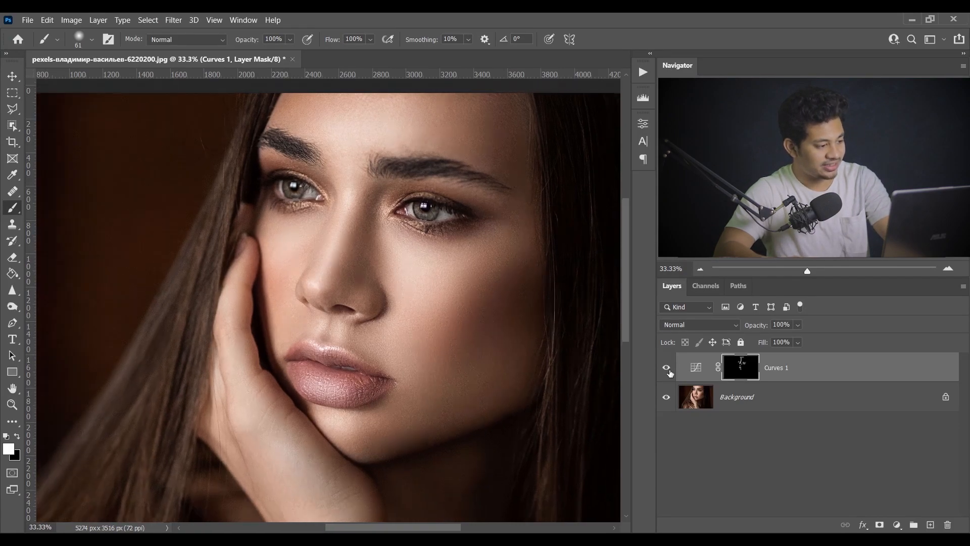
pyautogui.hotkey('ctrl', '-')
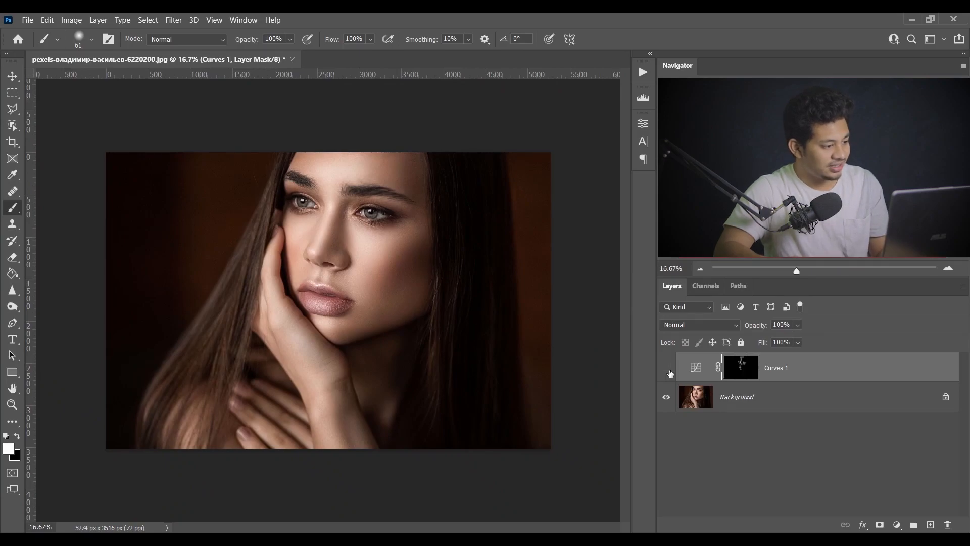
pyautogui.click(666, 369)
pyautogui.click(668, 369)
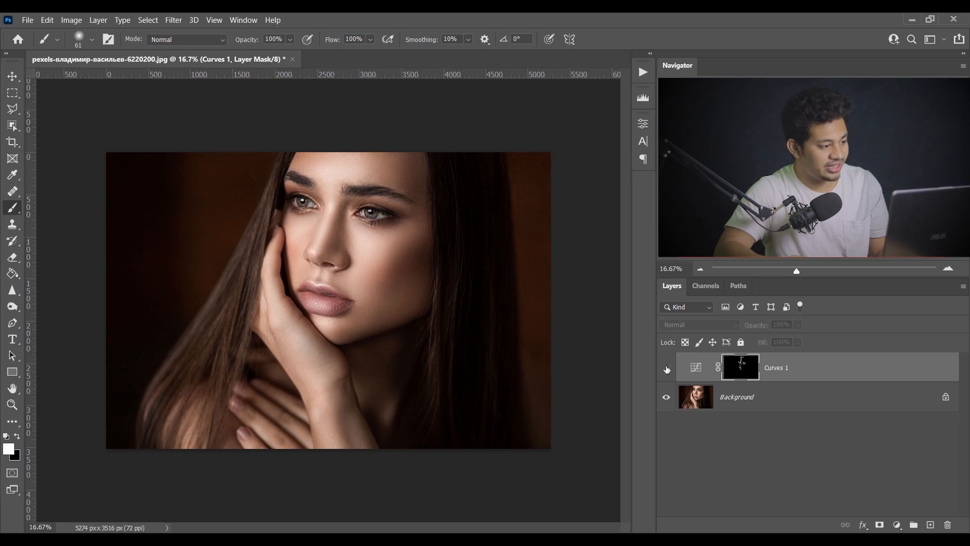
pyautogui.click(667, 369)
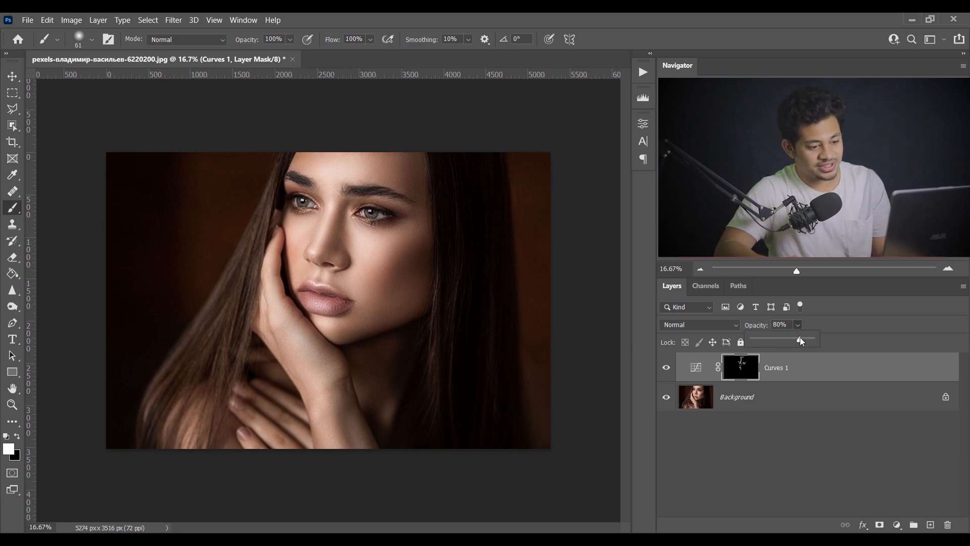
# Step: Lower the Curves 1 layer's opacity to 85% and select its adjustment thumbnail instead of the mask
pyautogui.click(747, 325)
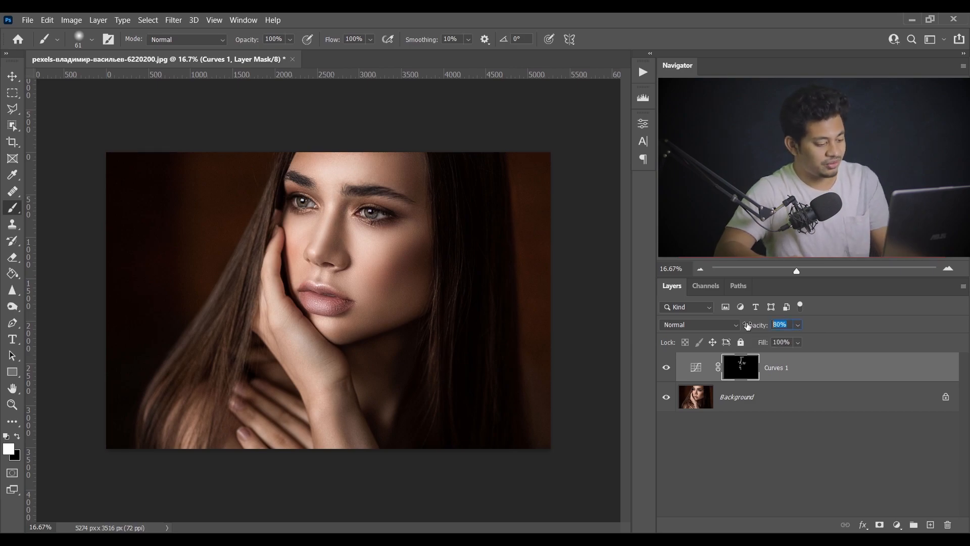
pyautogui.write('85')
pyautogui.click(696, 368)
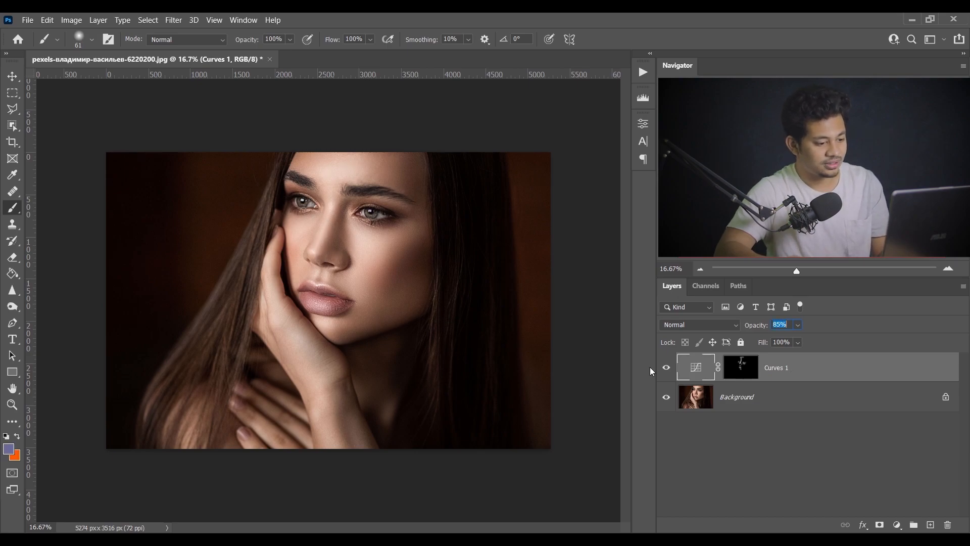
# Step: Check the softened highlight effect before and after by toggling the visibility of the Curves 1 layer
pyautogui.click(666, 368)
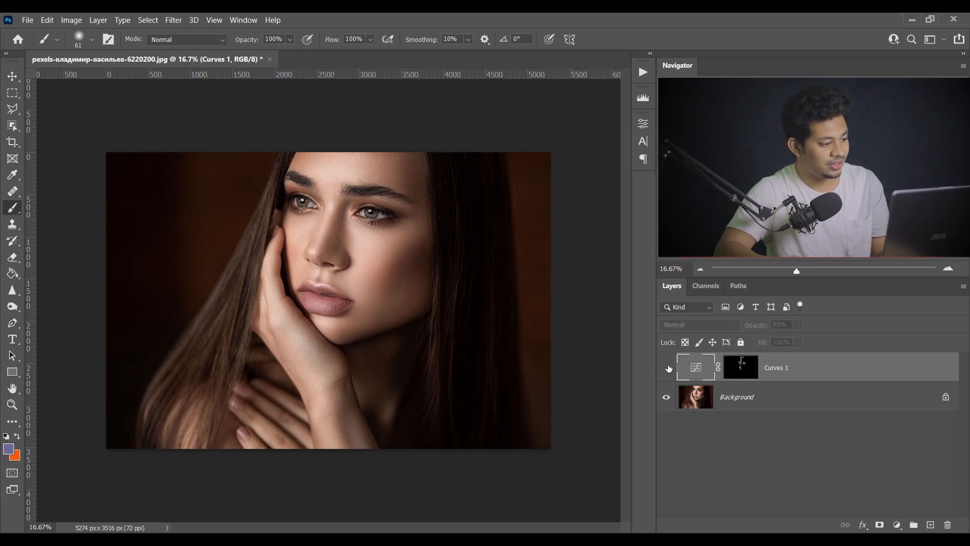
pyautogui.click(667, 368)
pyautogui.click(667, 367)
pyautogui.click(667, 368)
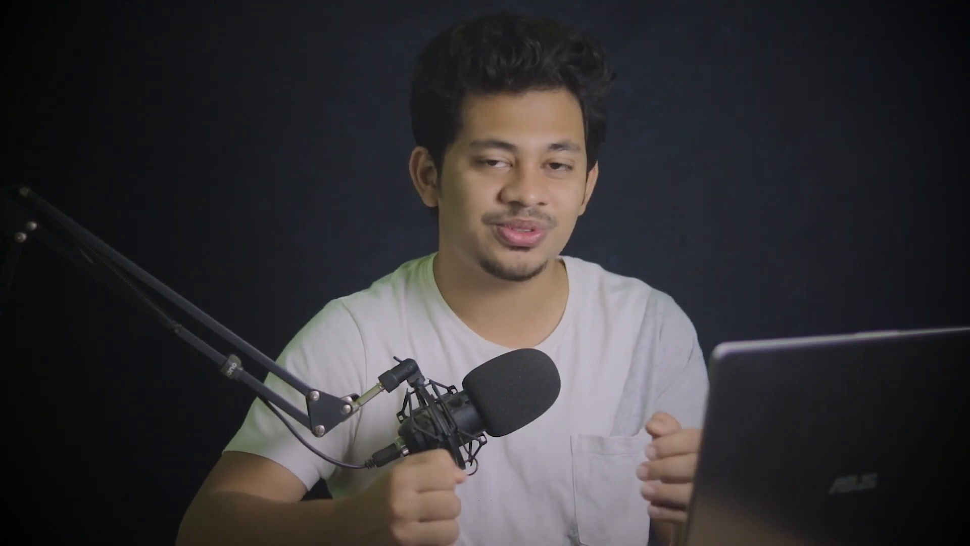